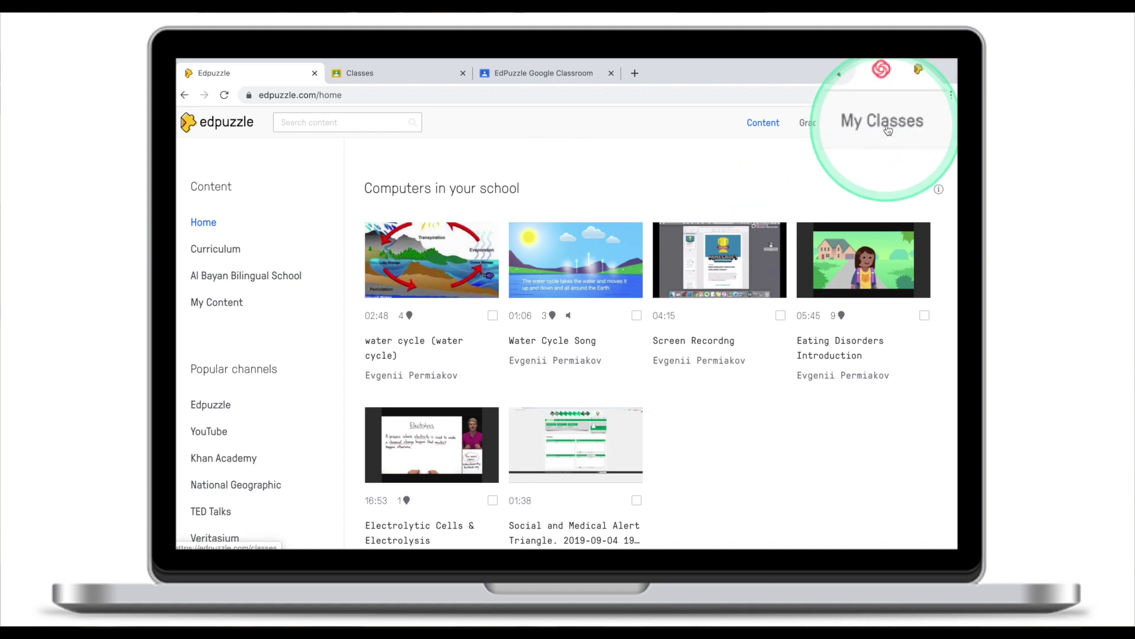
Start a new class from My Classes and name it 'EdPuzzle Classic Class'.
click(886, 125)
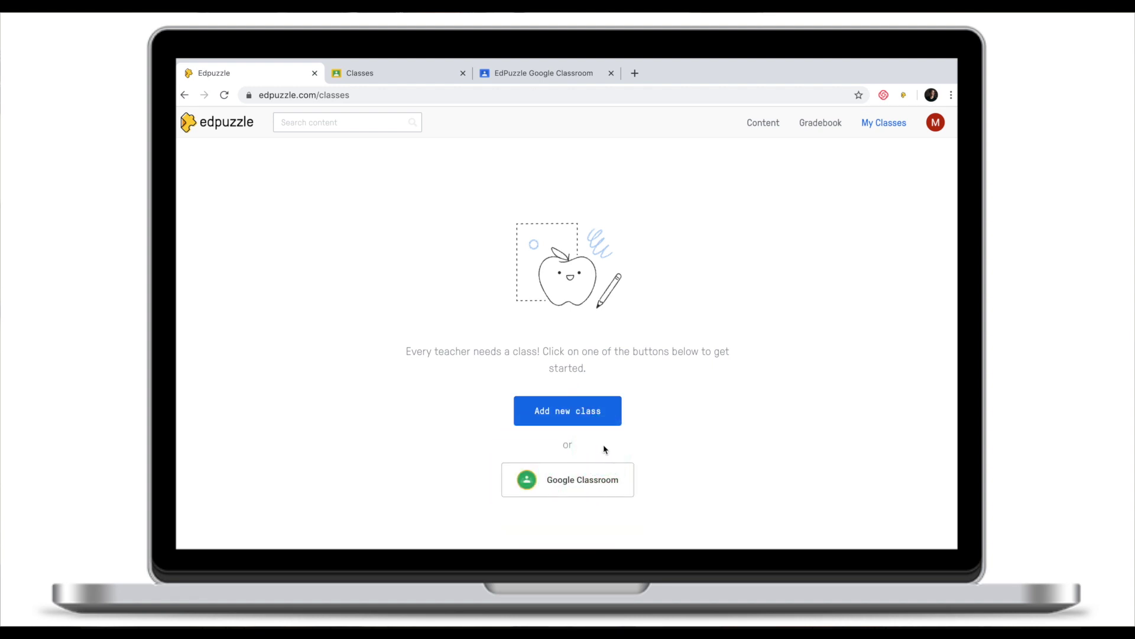
click(571, 415)
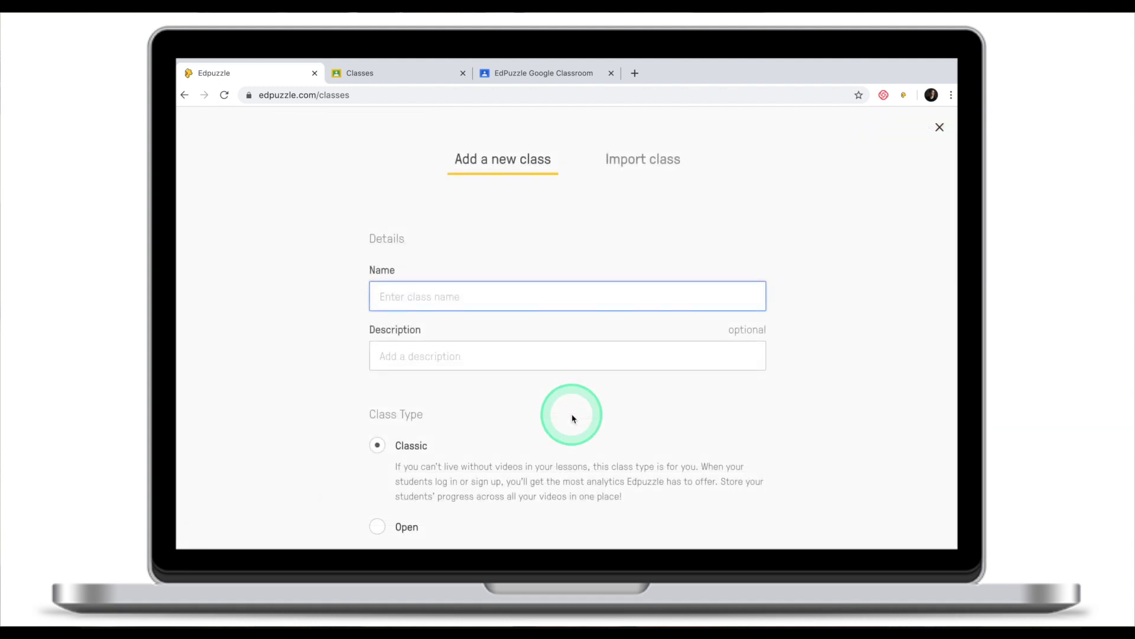
scroll(572, 419, down, 2)
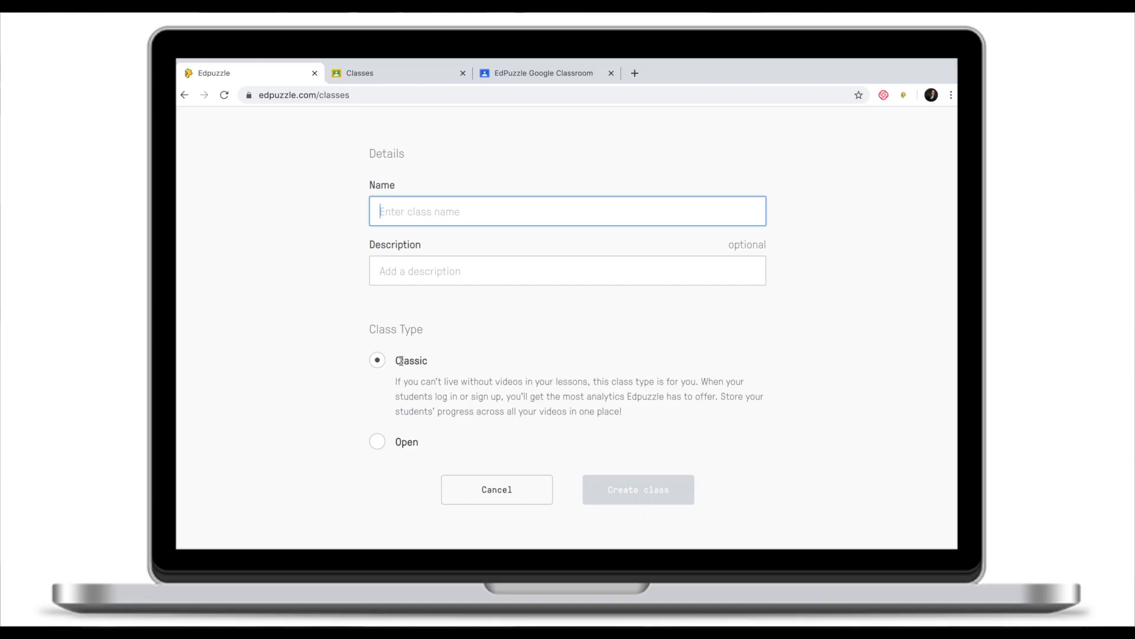
click(406, 445)
click(471, 344)
scroll(469, 343, up, 2)
click(408, 296)
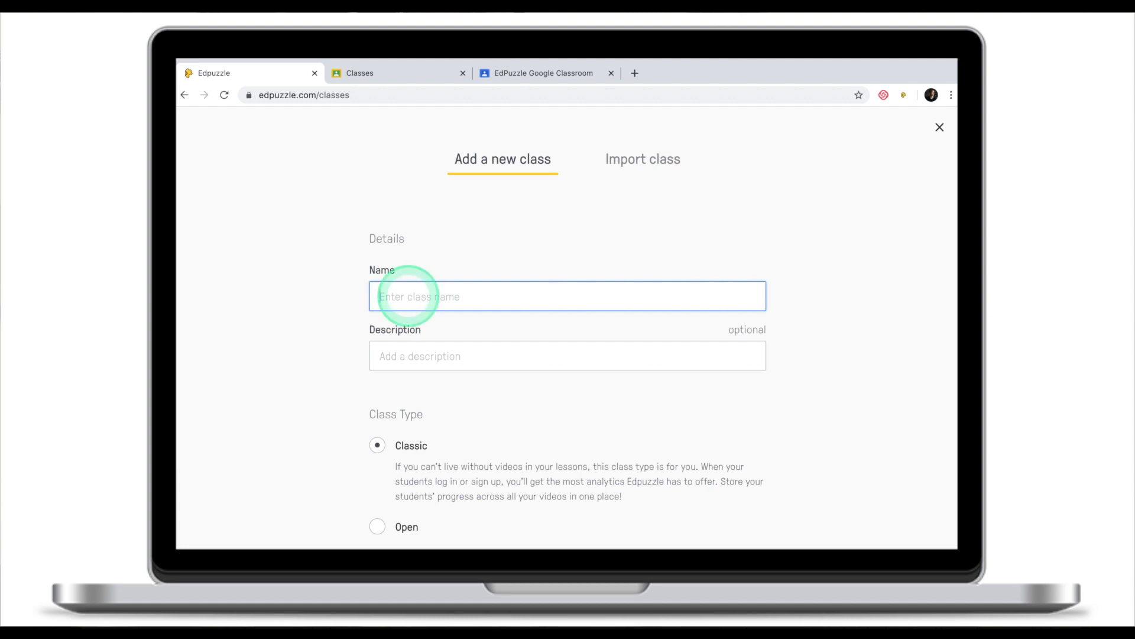
text(EdPuzzle Classic Class)
Add the description 'This is my EdPuzzle Classic Class', keep the Classic type, and create it.
click(419, 316)
scroll(420, 320, down, 1)
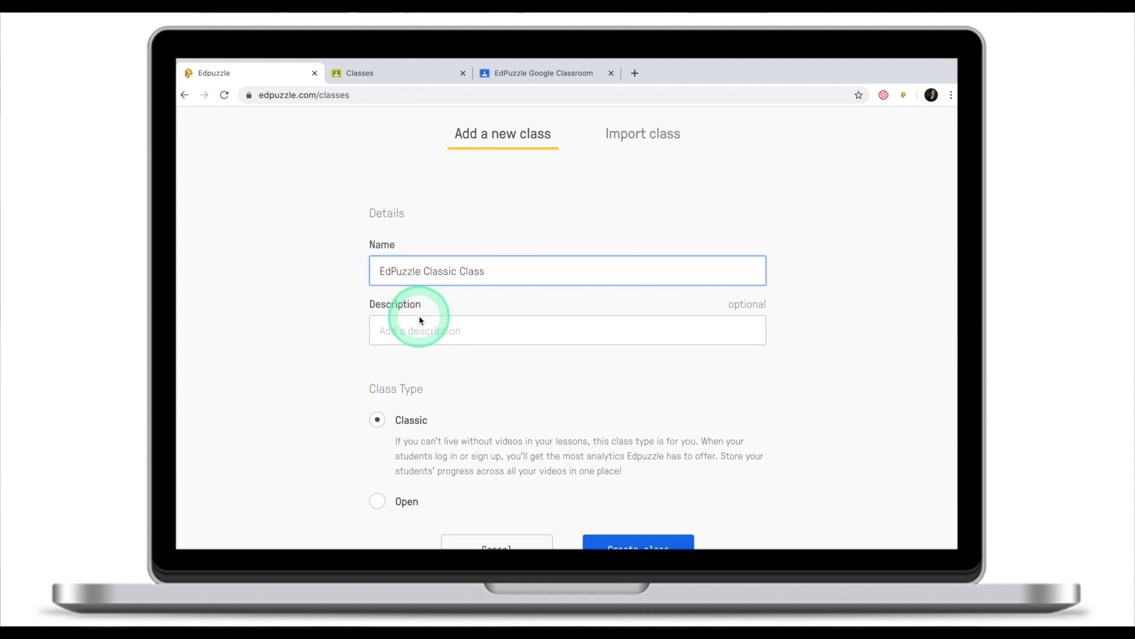
click(412, 325)
text(T)
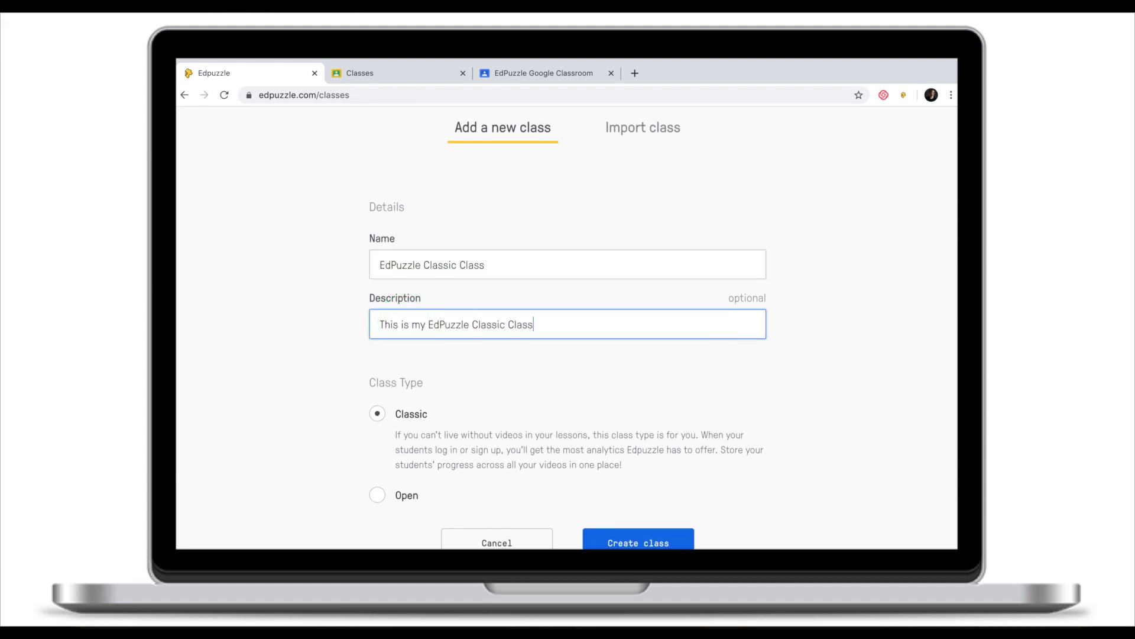
scroll(597, 377, down, 1)
click(598, 377)
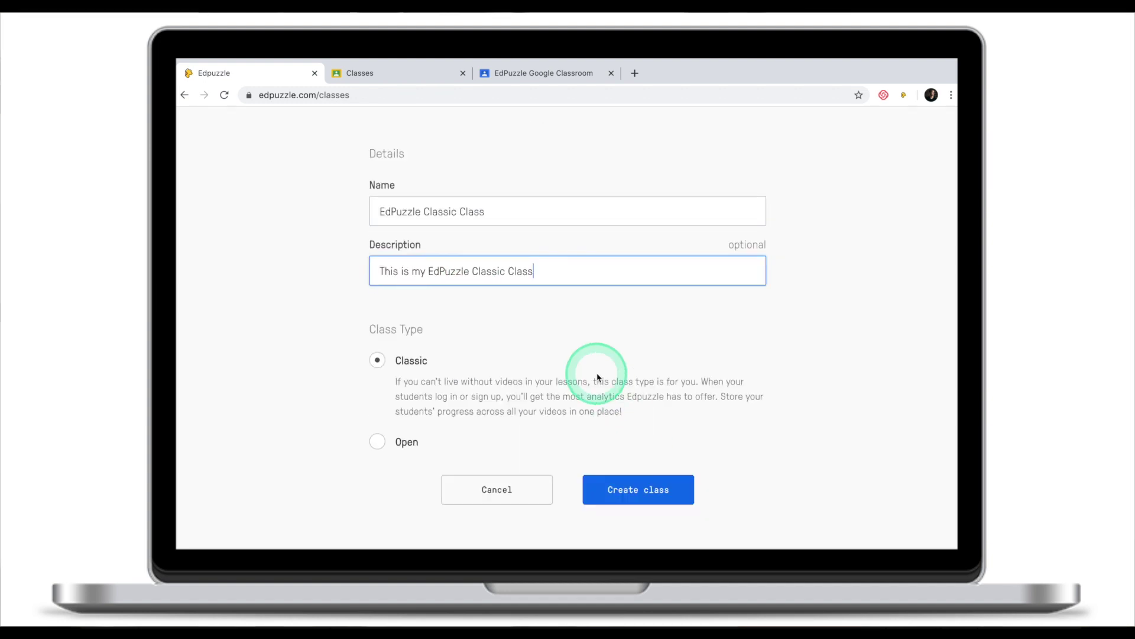
click(638, 487)
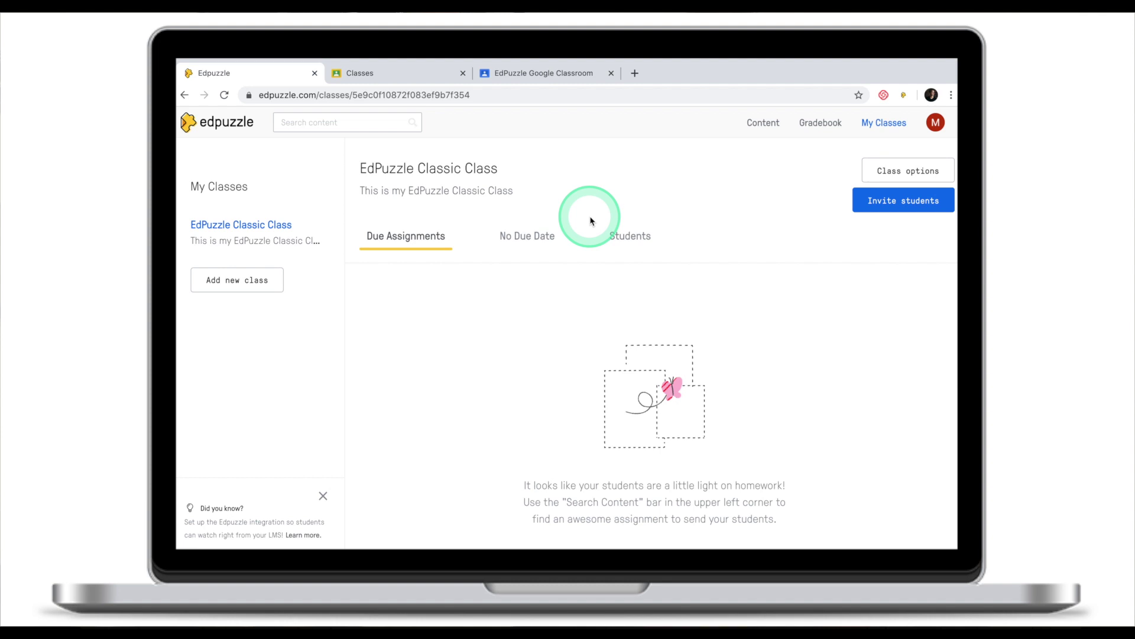
Browse the No Due Date and Due Assignments tabs, then view the Students tab with the join code.
click(523, 236)
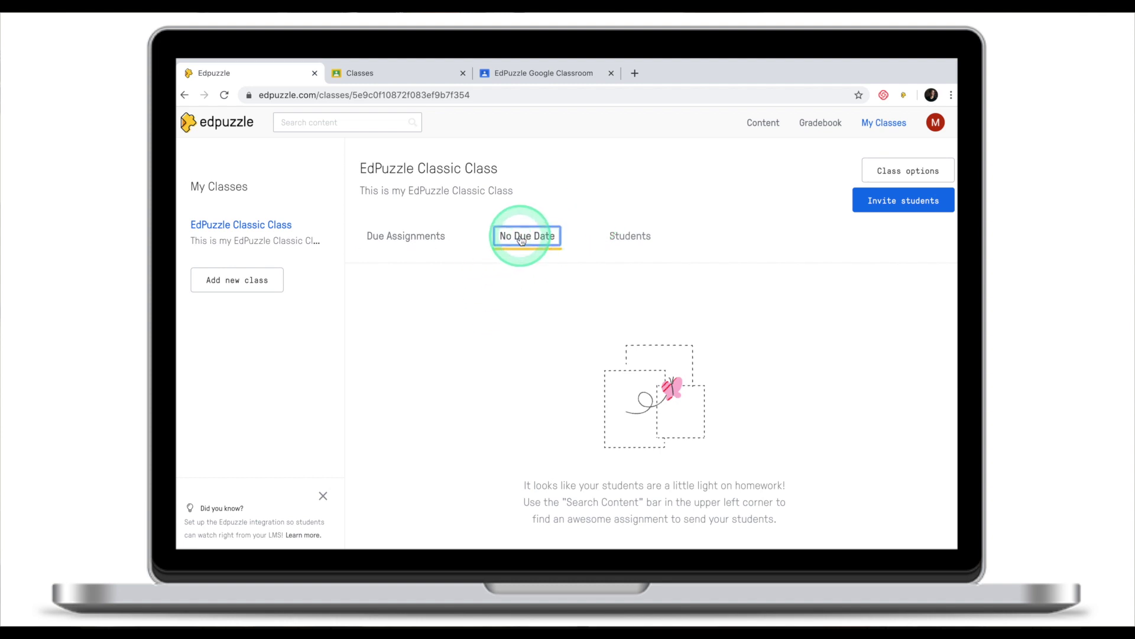
click(432, 239)
click(525, 236)
click(612, 234)
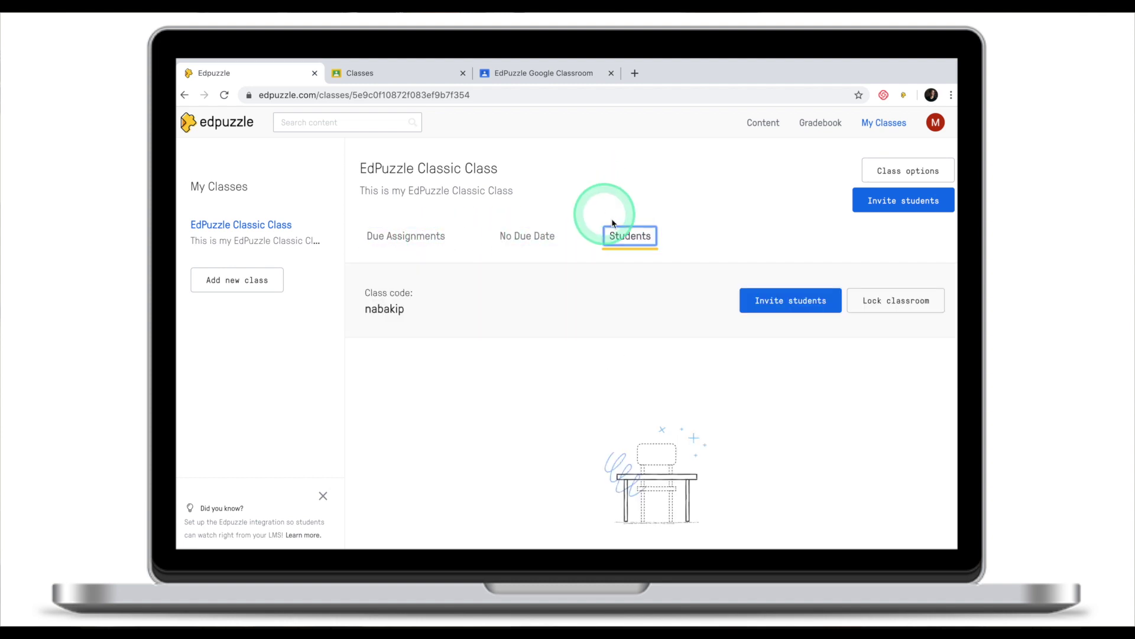
scroll(651, 378, down, 3)
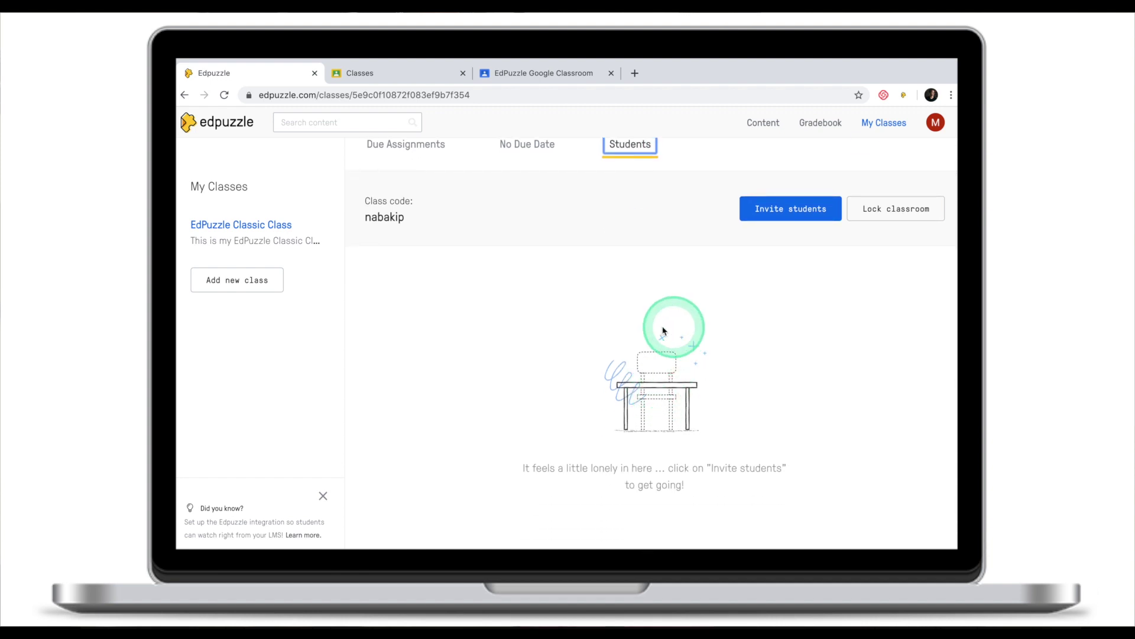
scroll(712, 322, up, 3)
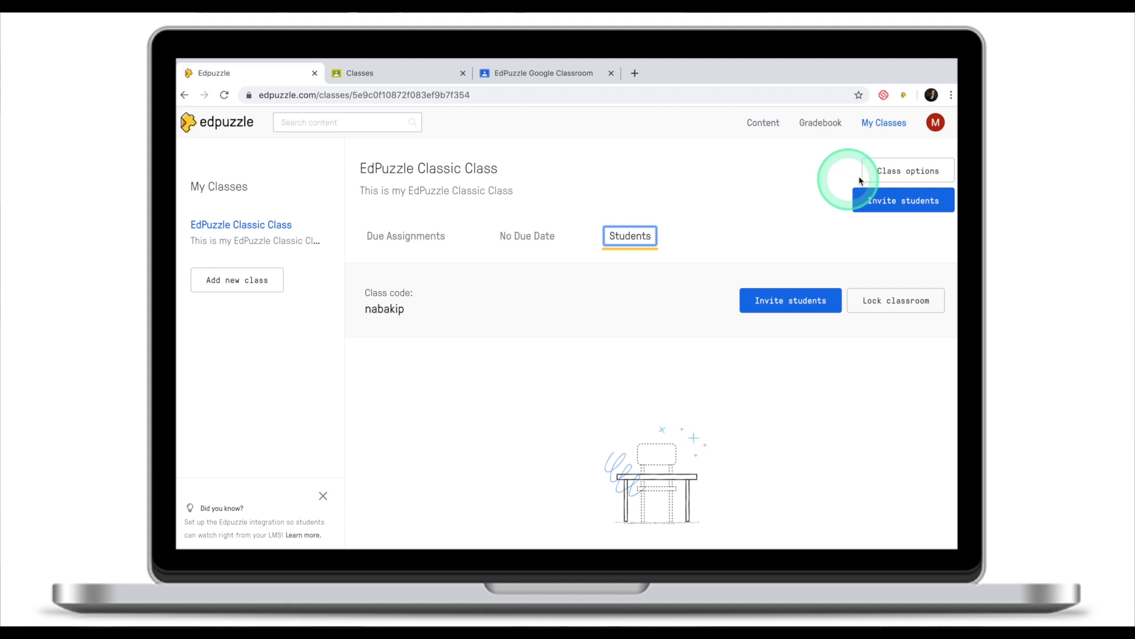
Look through the Class options, including Lock Classroom, and close them without changes.
click(902, 172)
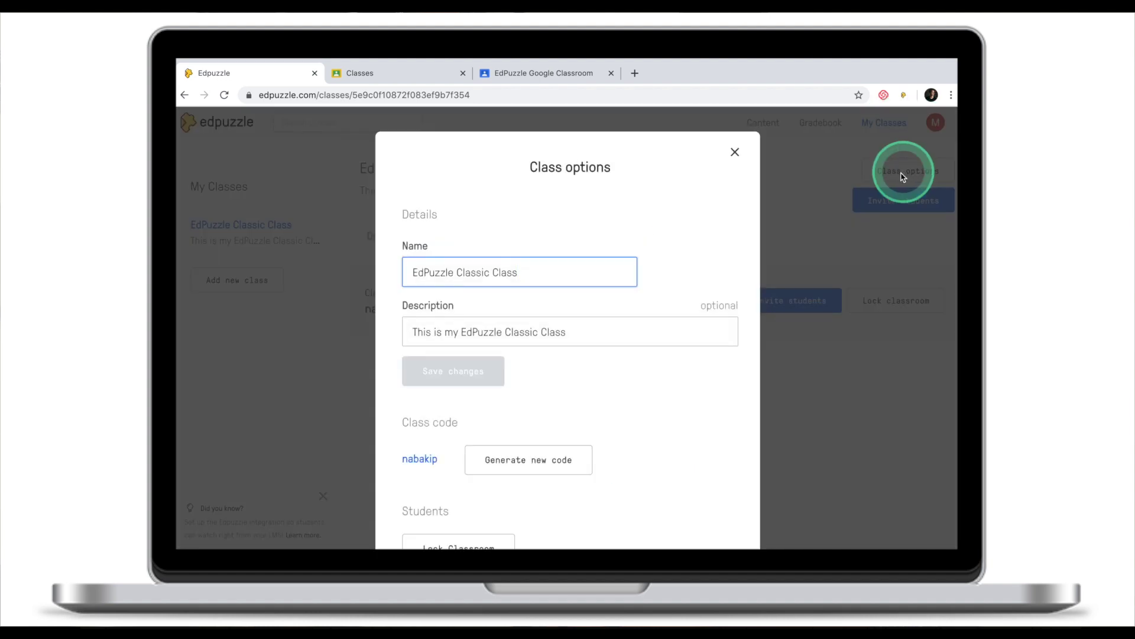
scroll(502, 269, down, 2)
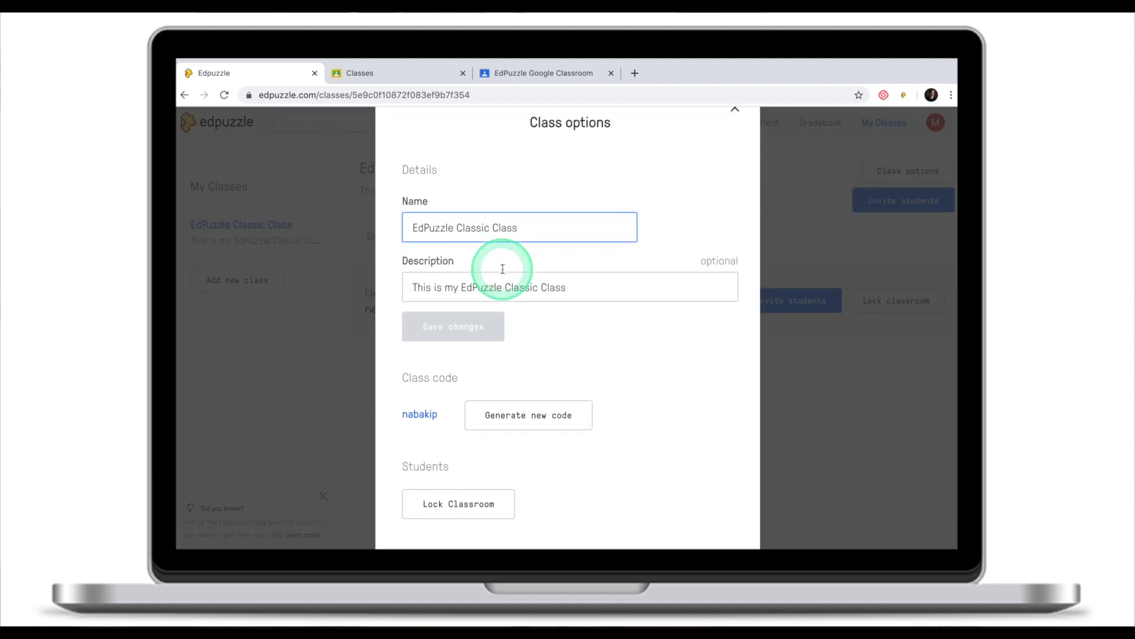
scroll(508, 267, down, 3)
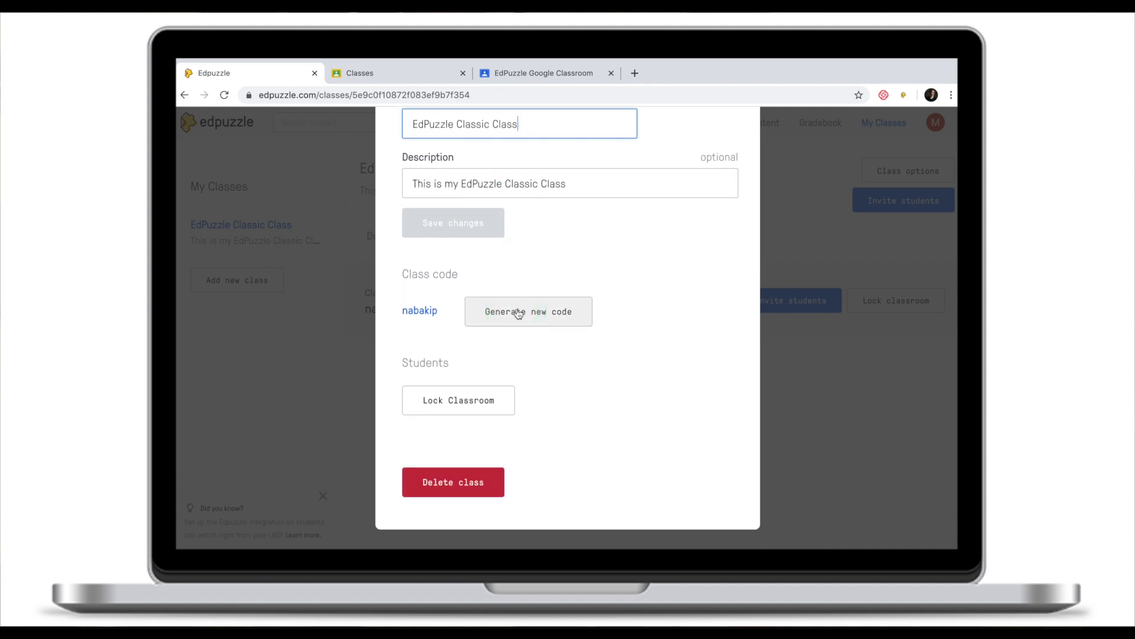
click(482, 402)
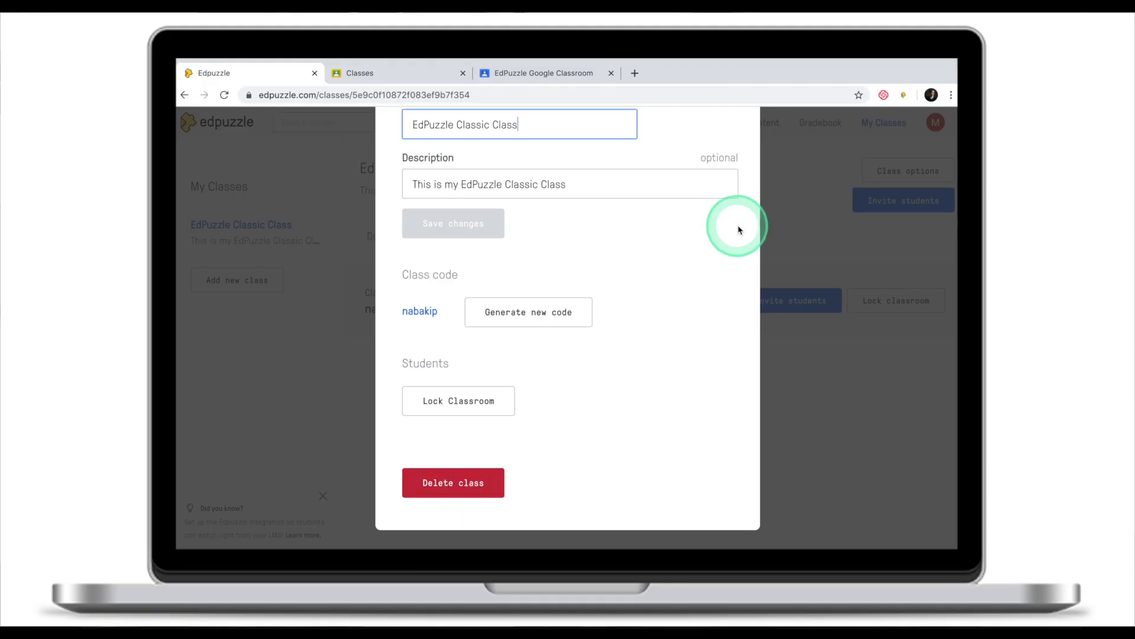
scroll(735, 195, up, 5)
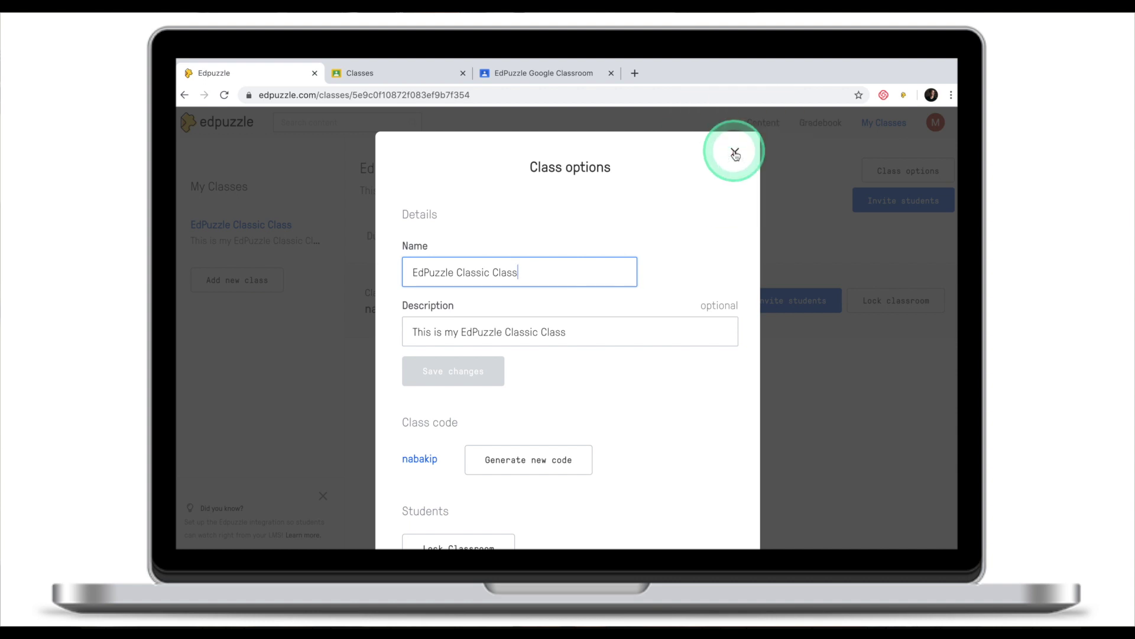
click(735, 153)
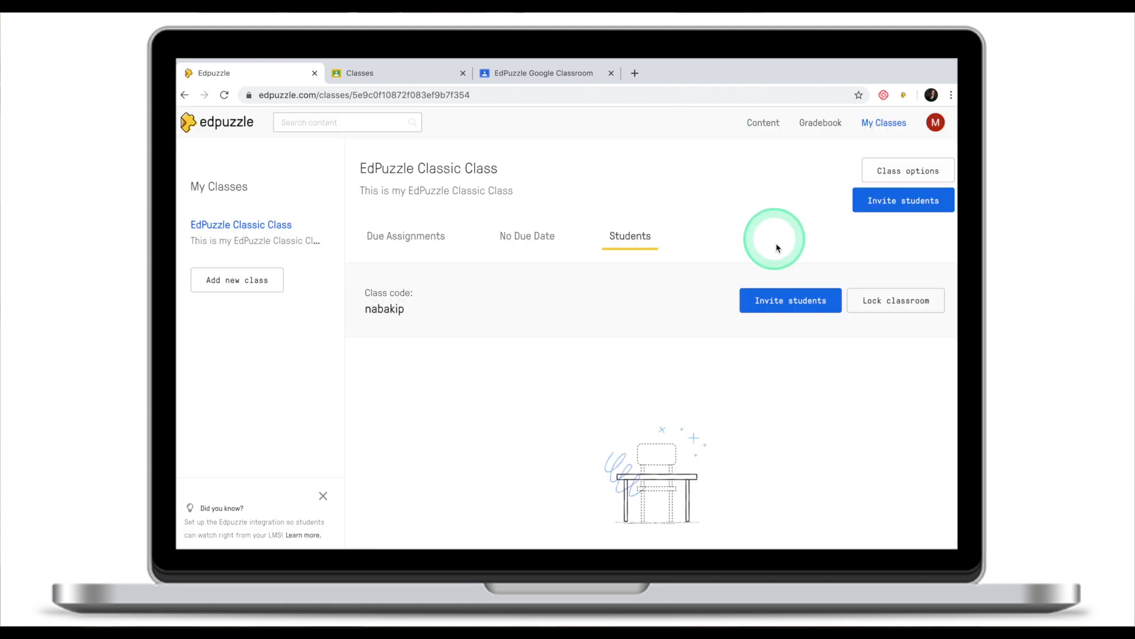
Show the Invite students options for joining the class.
click(790, 302)
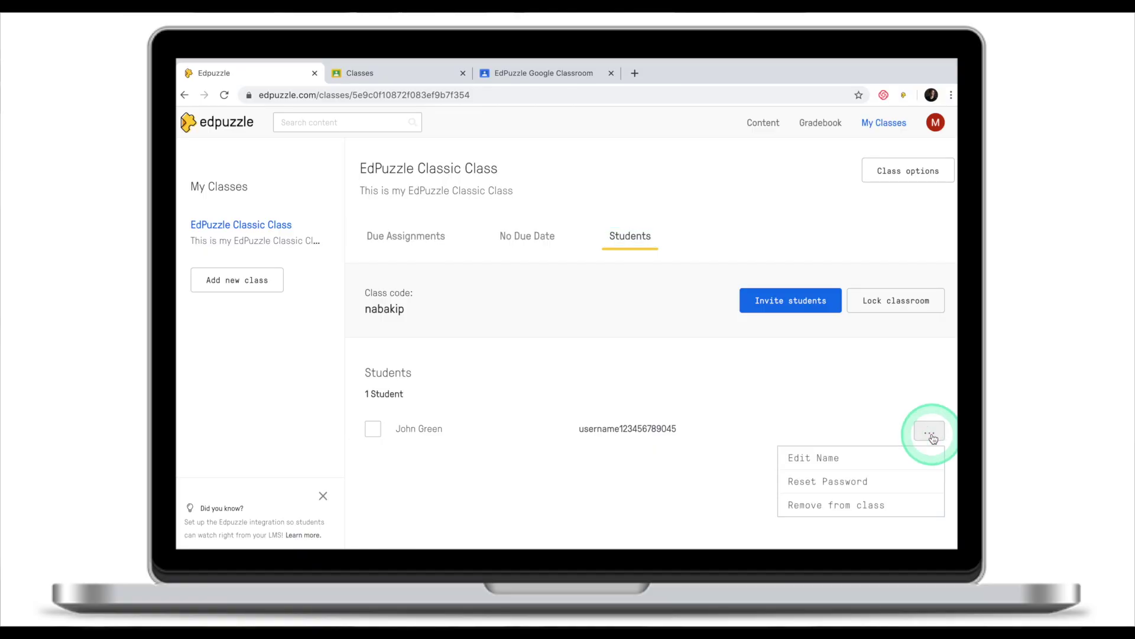
Open Edit Name for the joined student and cancel, leaving the name unchanged.
click(909, 459)
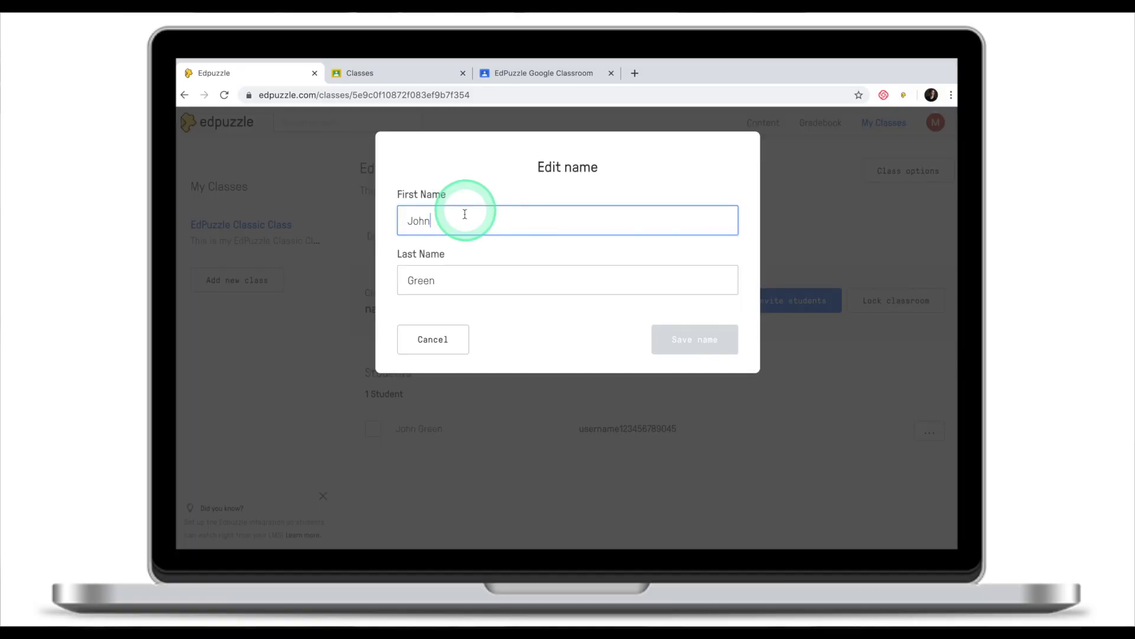
click(473, 334)
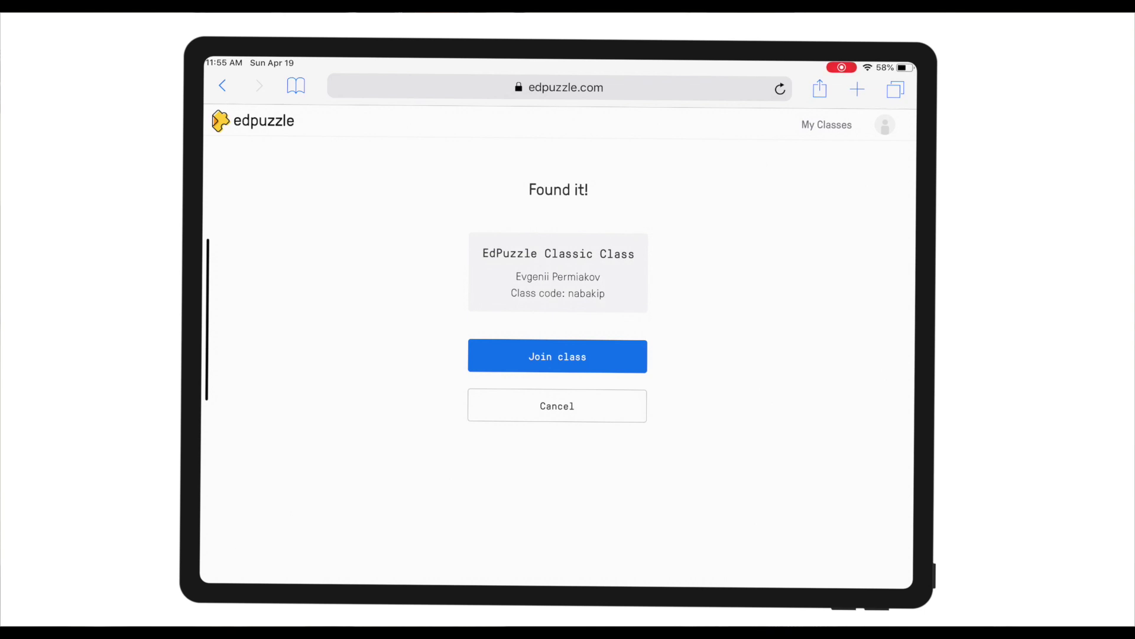
Join EdPuzzle Classic Class from the Found it! screen.
click(558, 356)
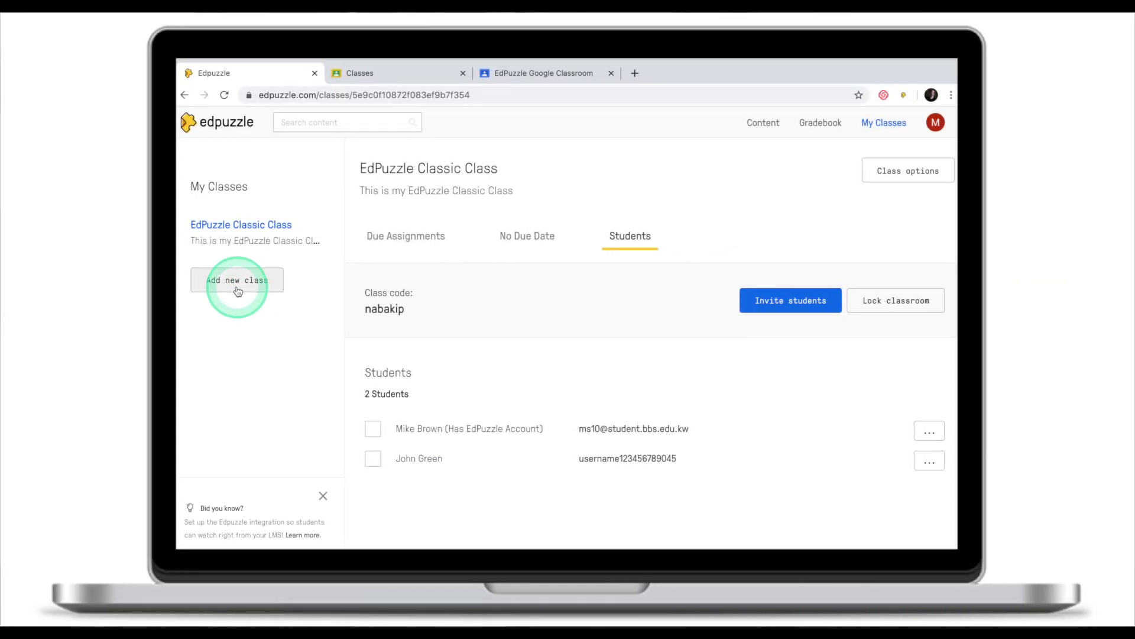
Start a new Open-type class named 'EdPuzzle Open Class' and go to its description.
click(233, 287)
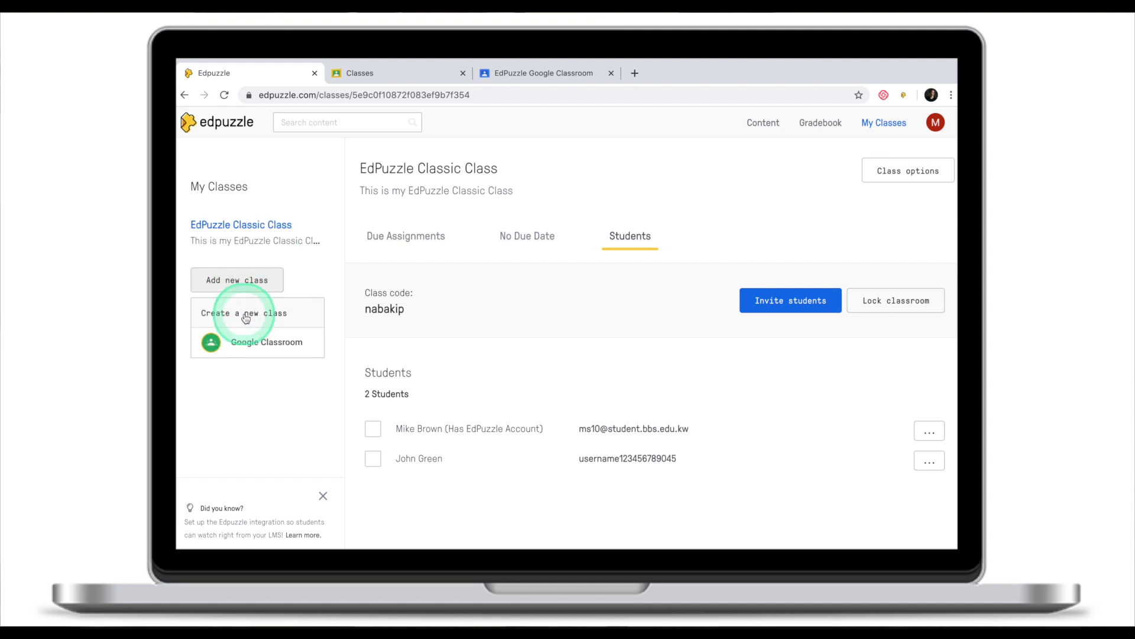
click(244, 315)
scroll(473, 370, down, 2)
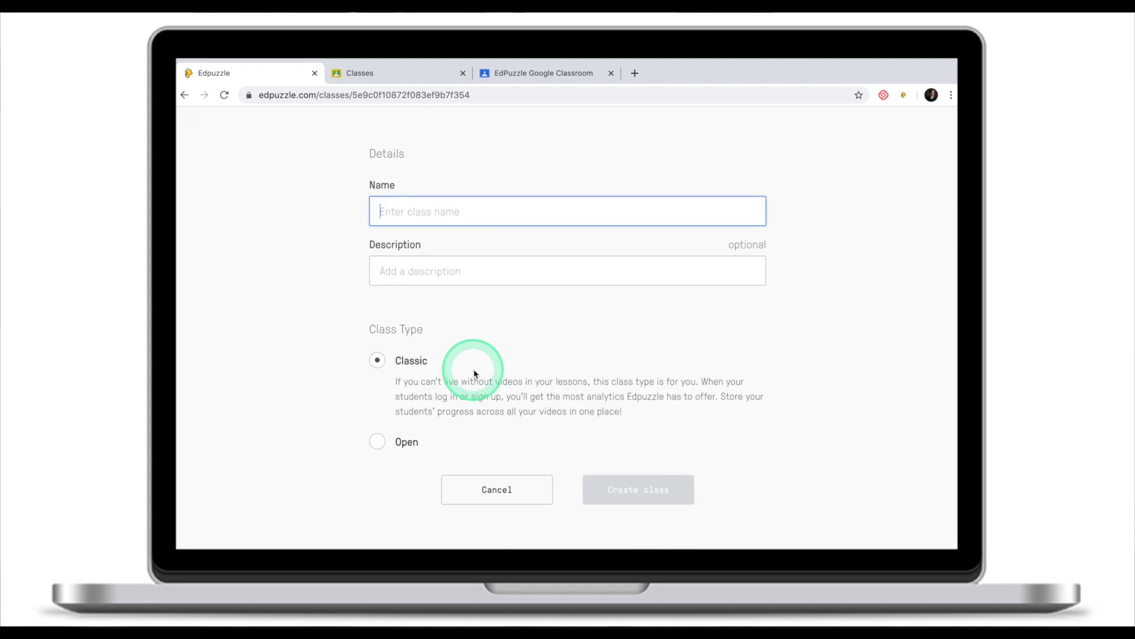
click(380, 446)
click(403, 217)
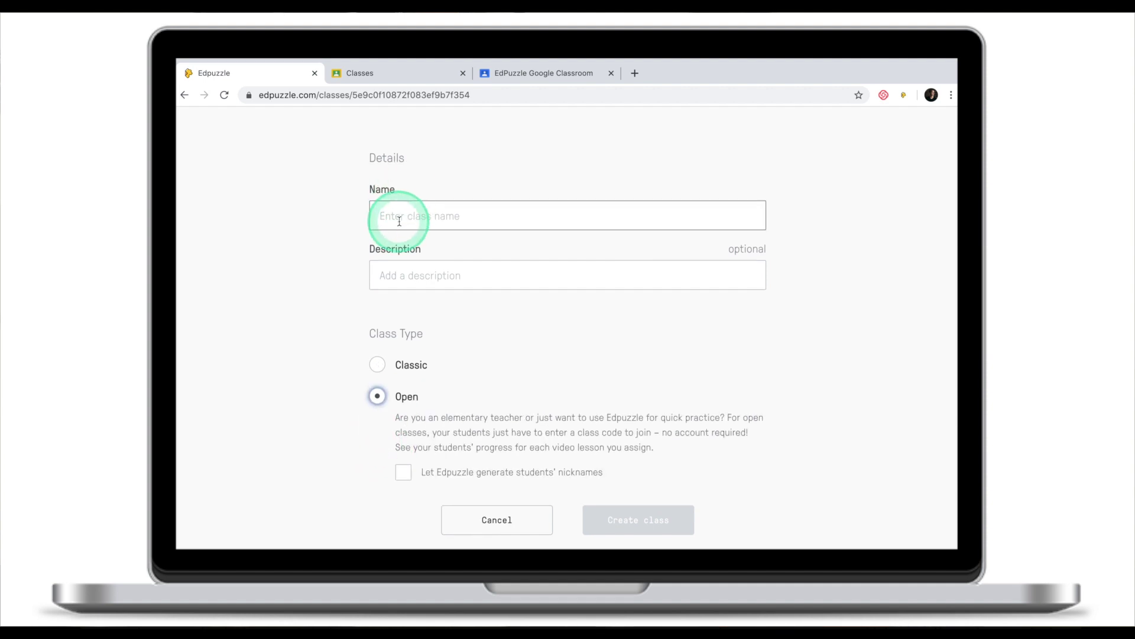
text(Ed)
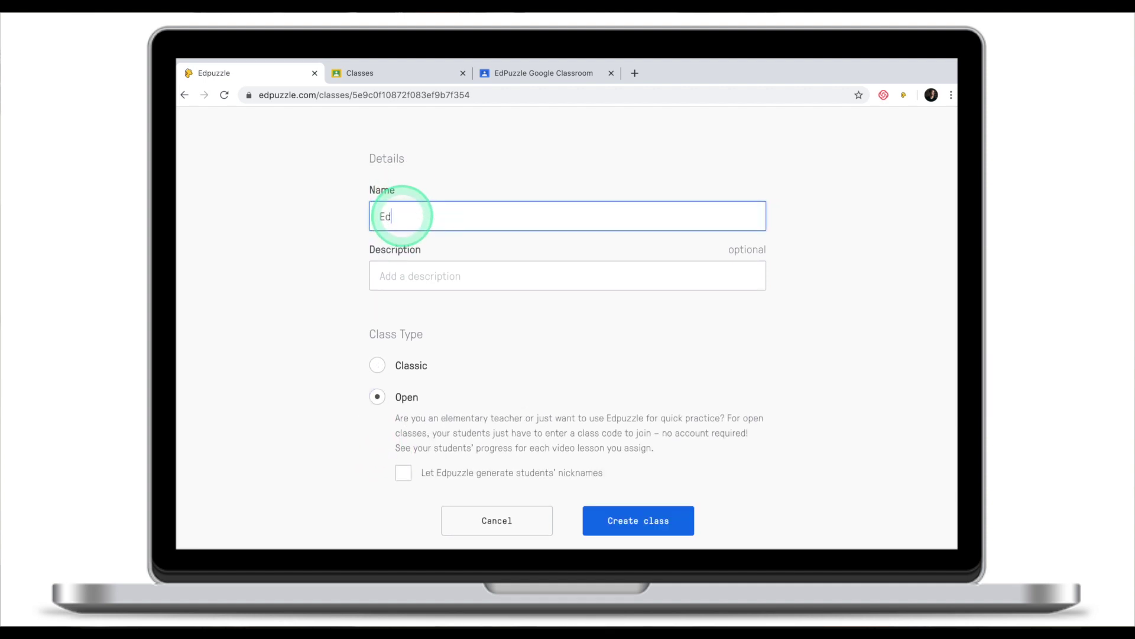
text(Puzzle Open Class)
click(422, 272)
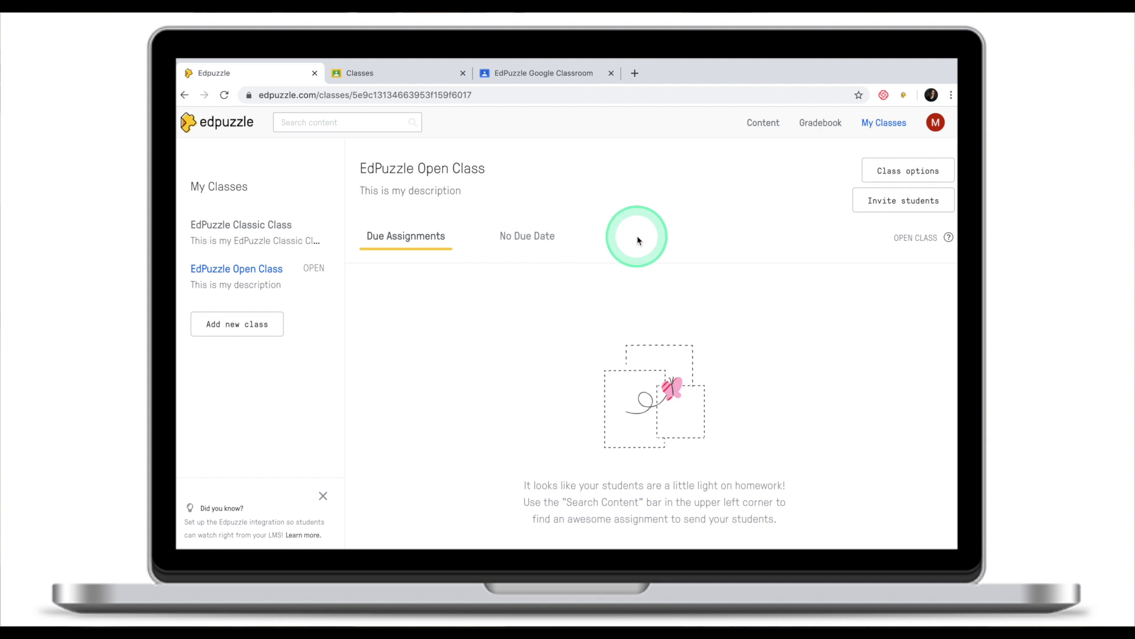
Create the open class and display its student join link and code.
click(256, 224)
click(900, 202)
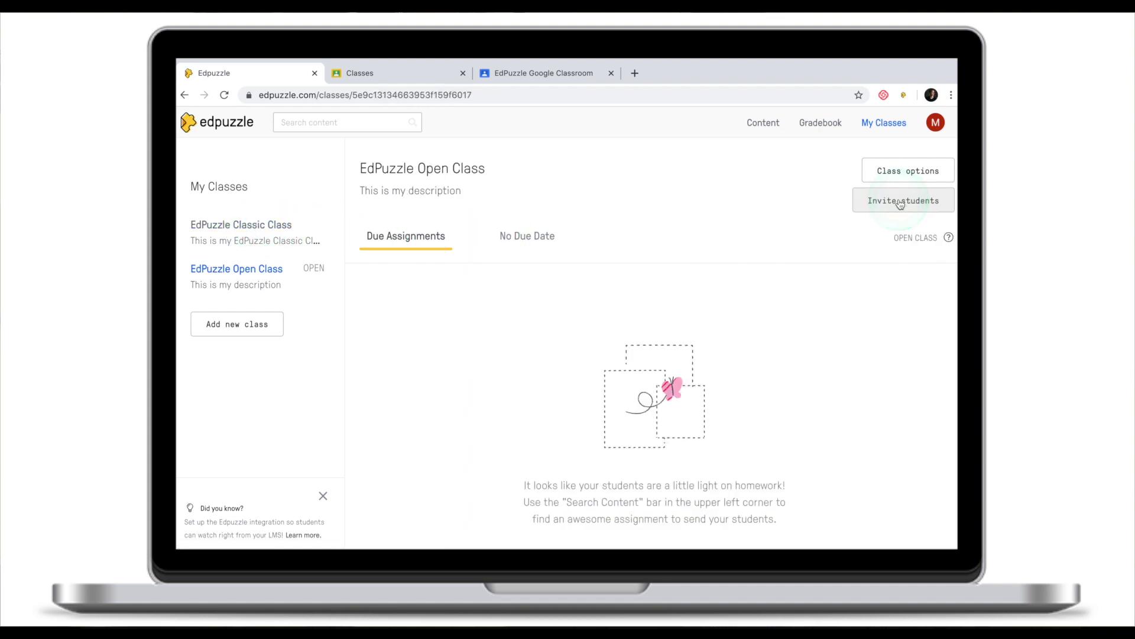
click(900, 203)
click(664, 224)
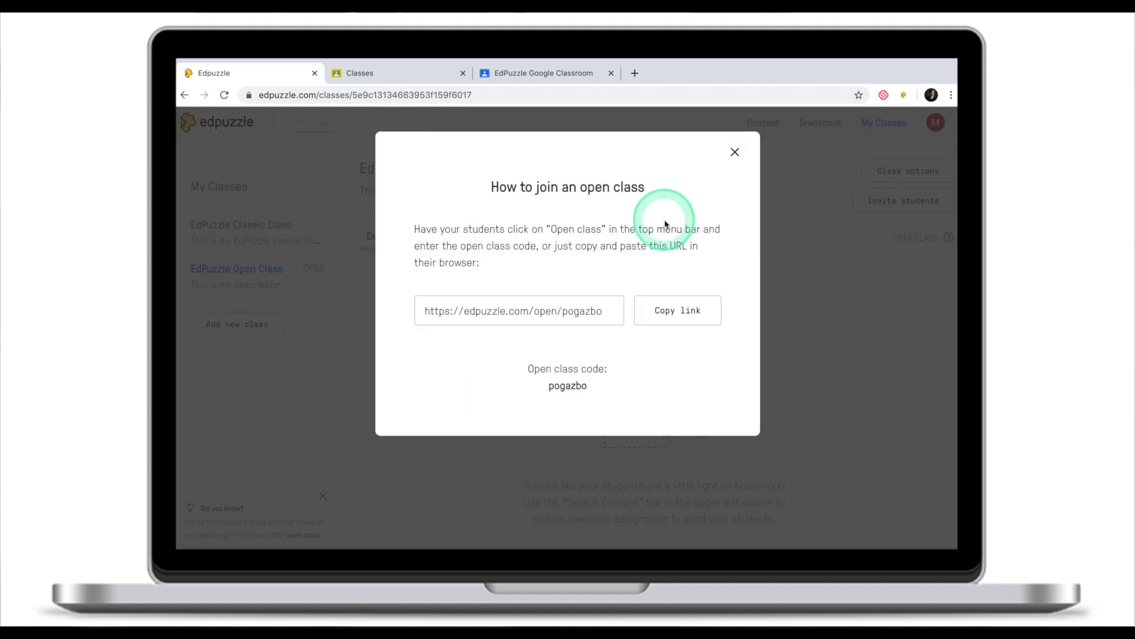
click(534, 314)
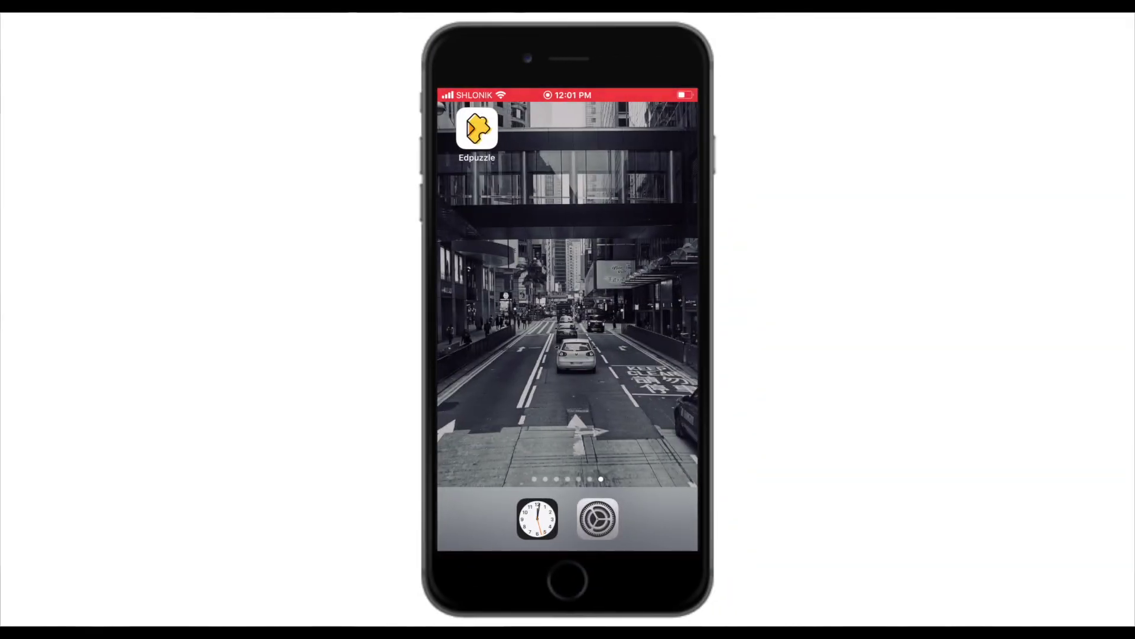
Join the open class in the phone app using the open class code and a nickname.
click(476, 128)
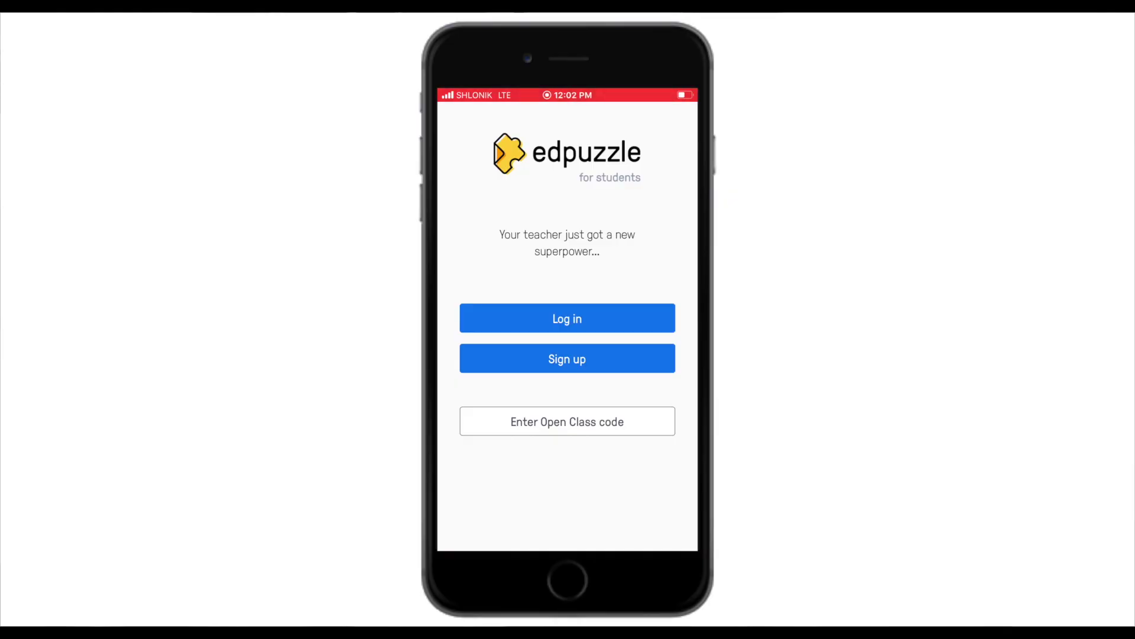
key(Return)
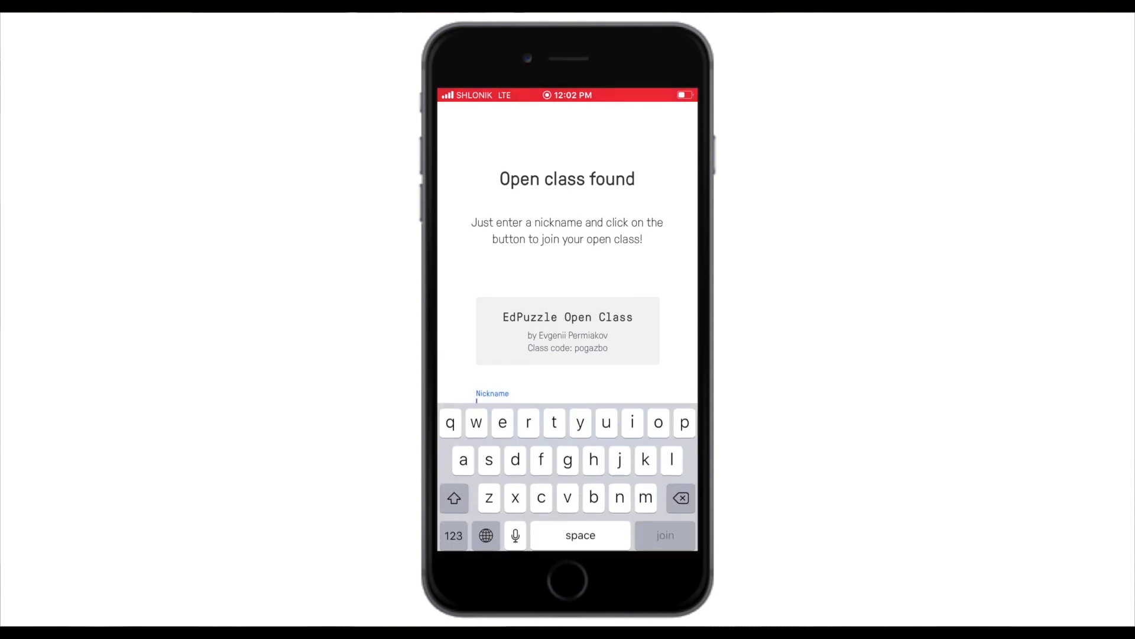
text(Nick)
key(Return)
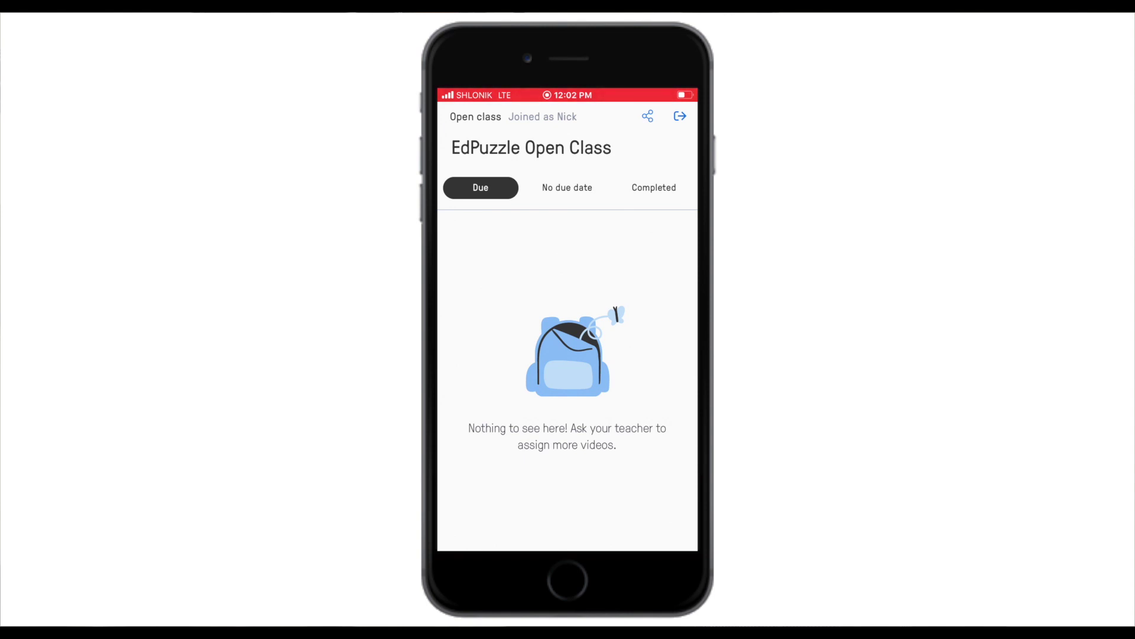
Check the open class's No due date tab, which has no assignments yet.
click(567, 188)
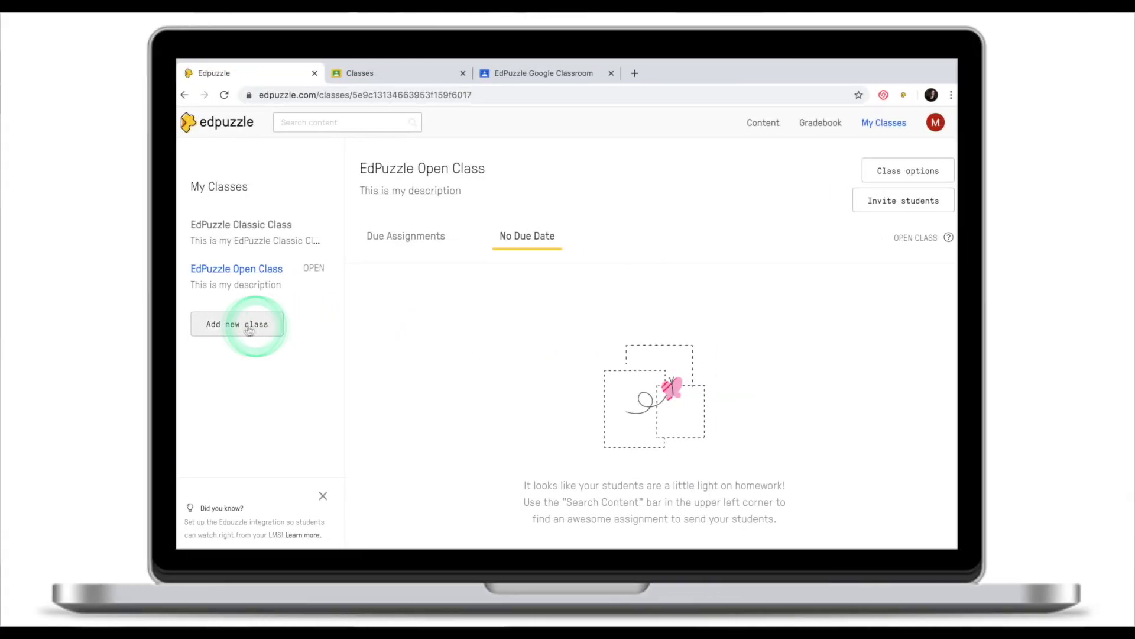
Choose Google Classroom under Add new class to list classes available for import.
click(237, 326)
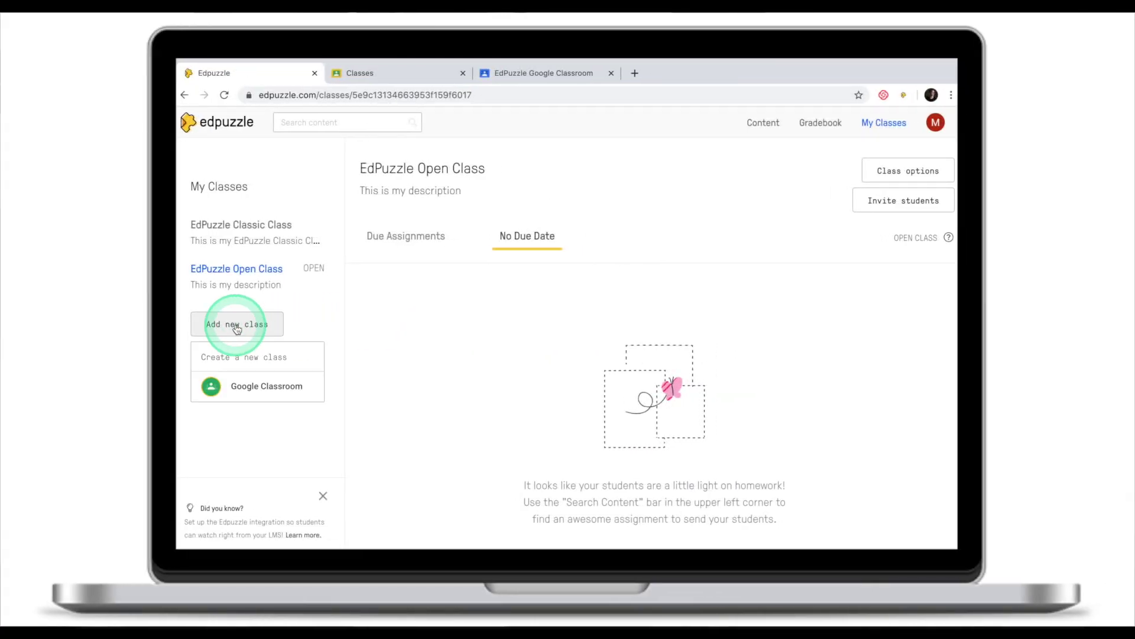
click(251, 391)
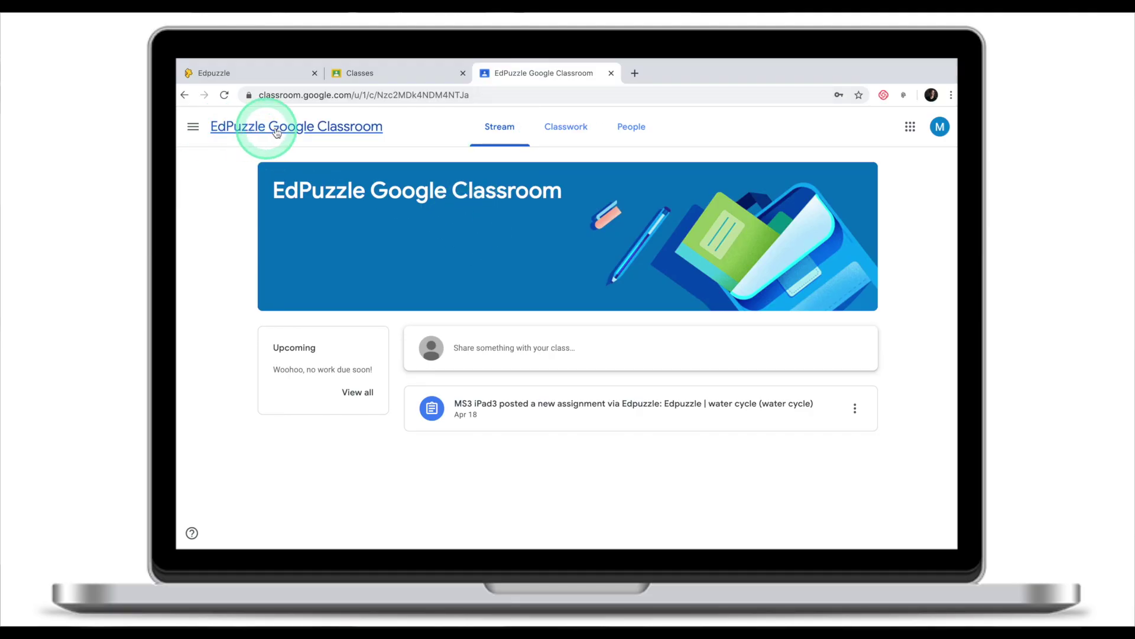
Check the People list of 'EdPuzzle Google Classroom', then return to Edpuzzle's import panel.
click(629, 129)
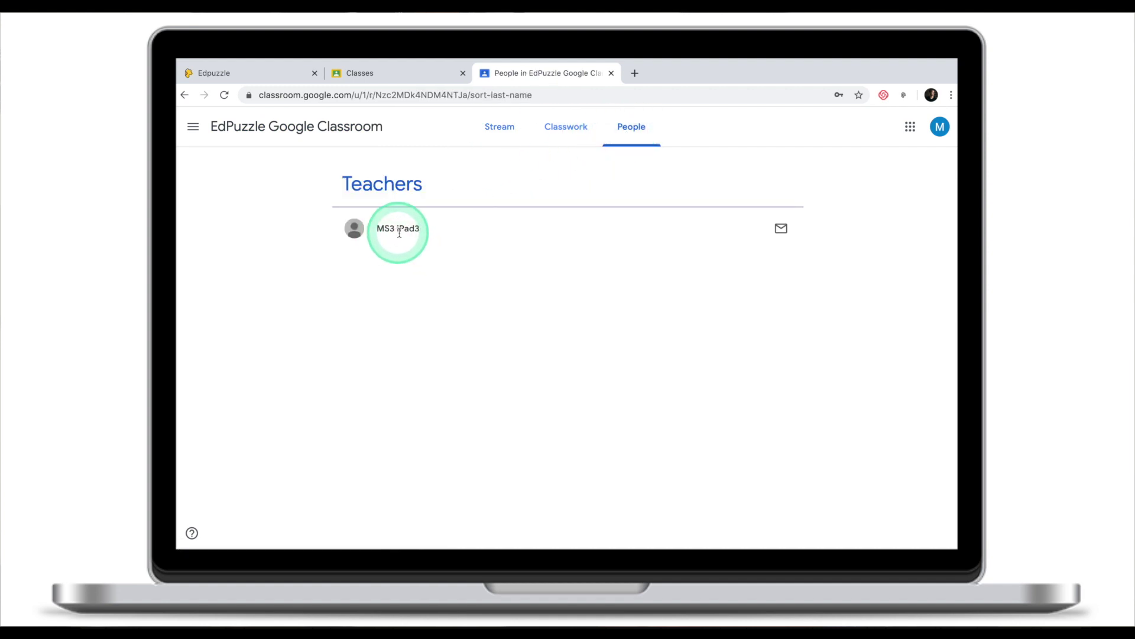
click(307, 76)
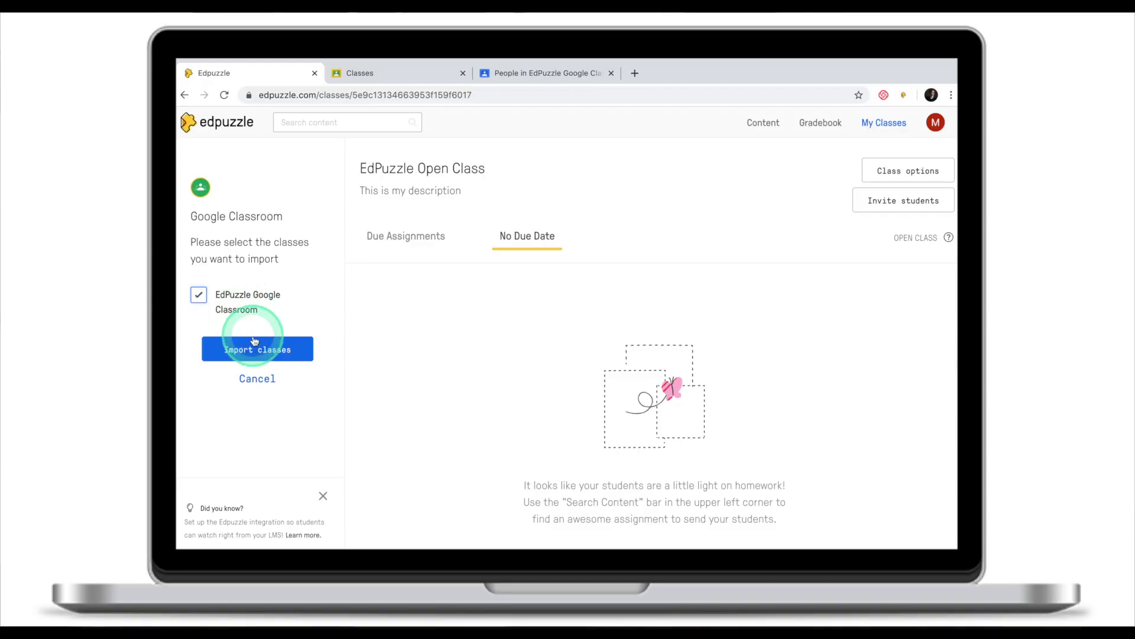
Import 'EdPuzzle Google Classroom' and view its roster showing 1 imported student.
click(262, 357)
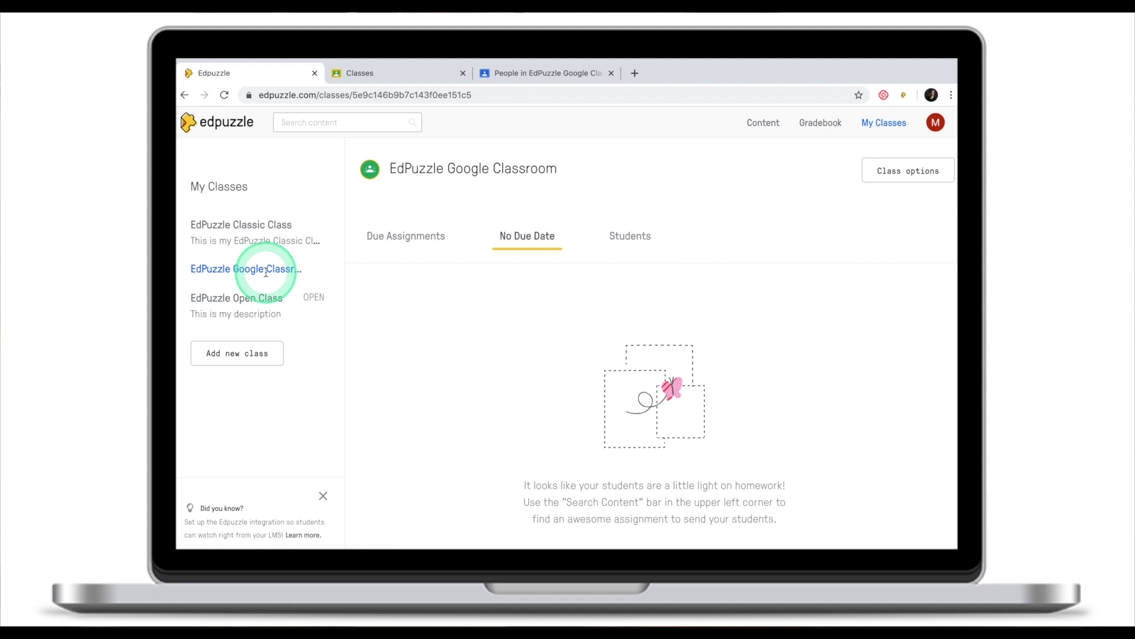
click(630, 235)
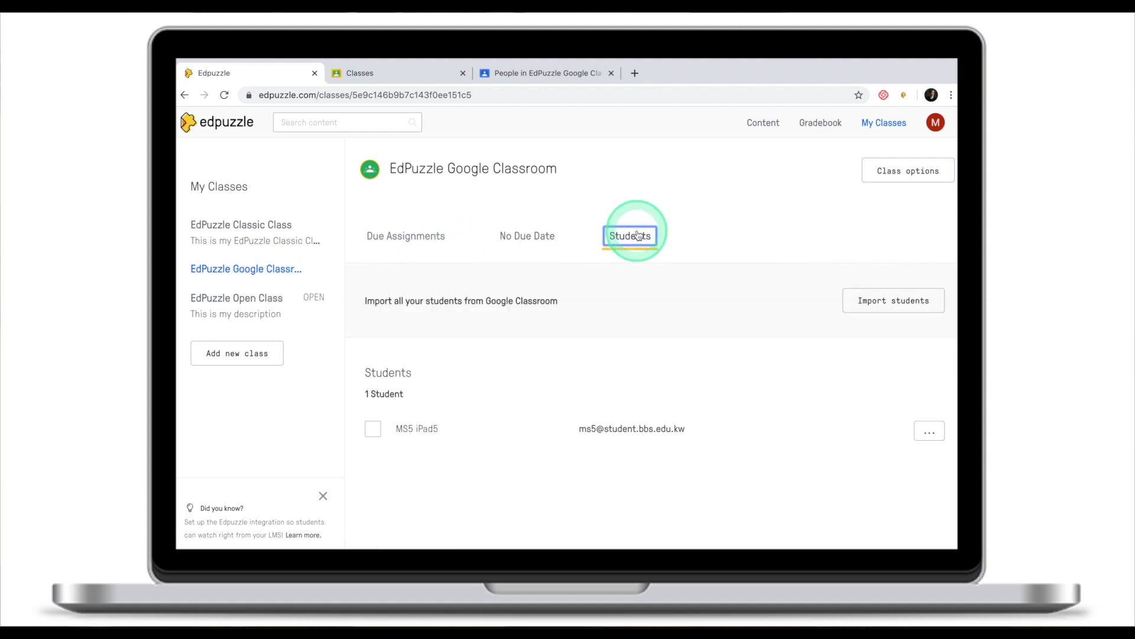